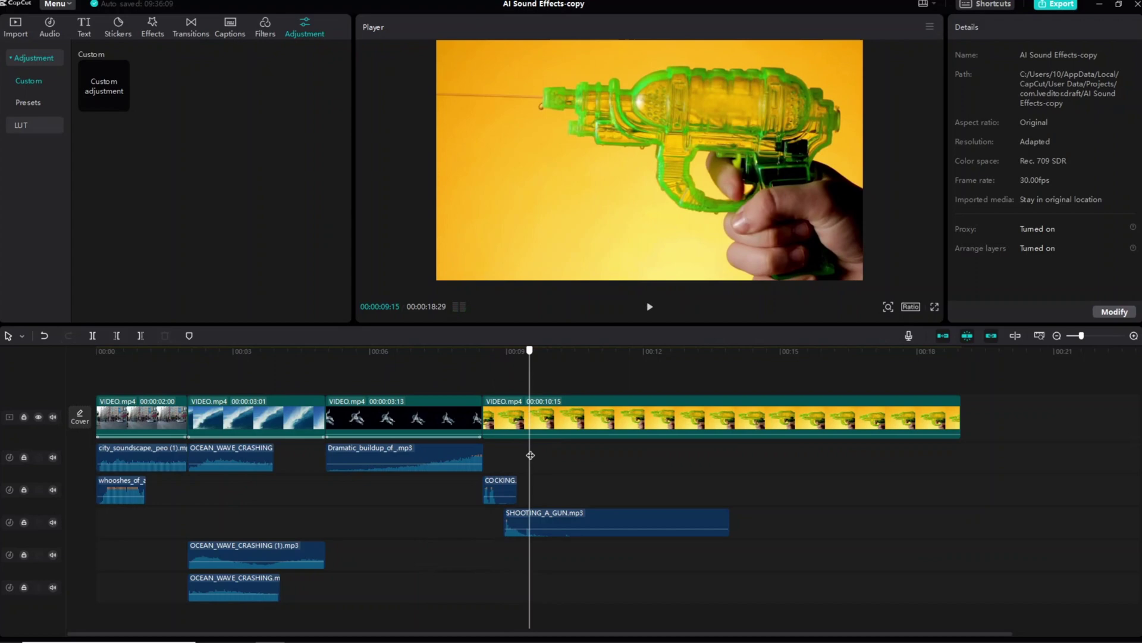
scroll(530, 456, "up", 5)
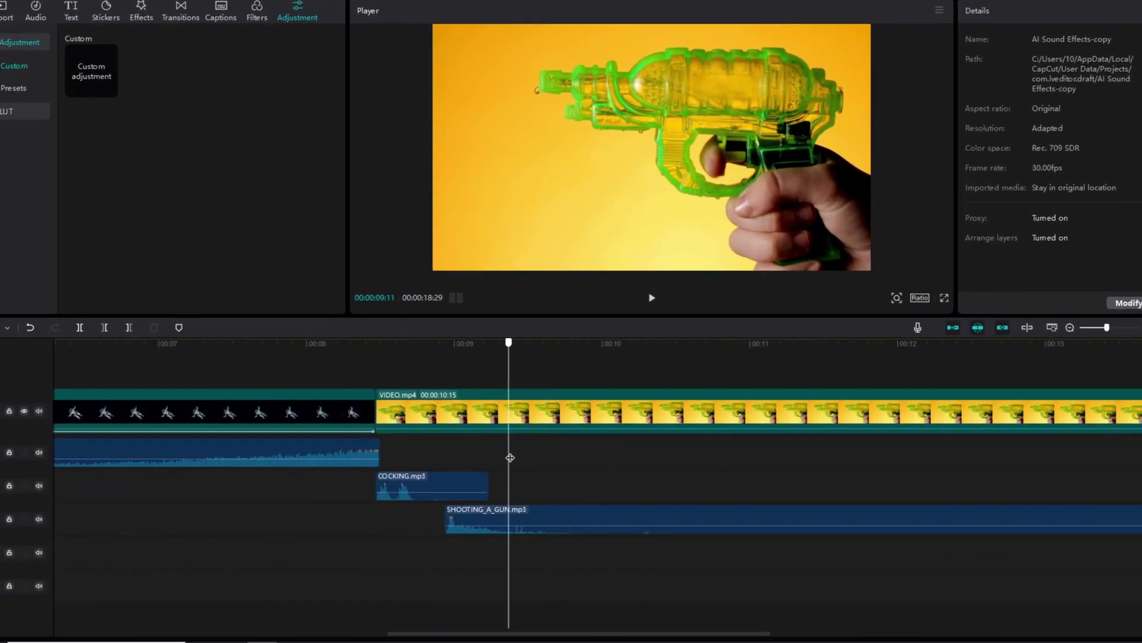
Copy SHOOTING_A_GUN.mp3 and paste four copies on new tracks at successive playhead positions.
left_click(517, 518)
key("ctrl+c")
key("ctrl+v")
left_click(577, 502)
key("ctrl+v")
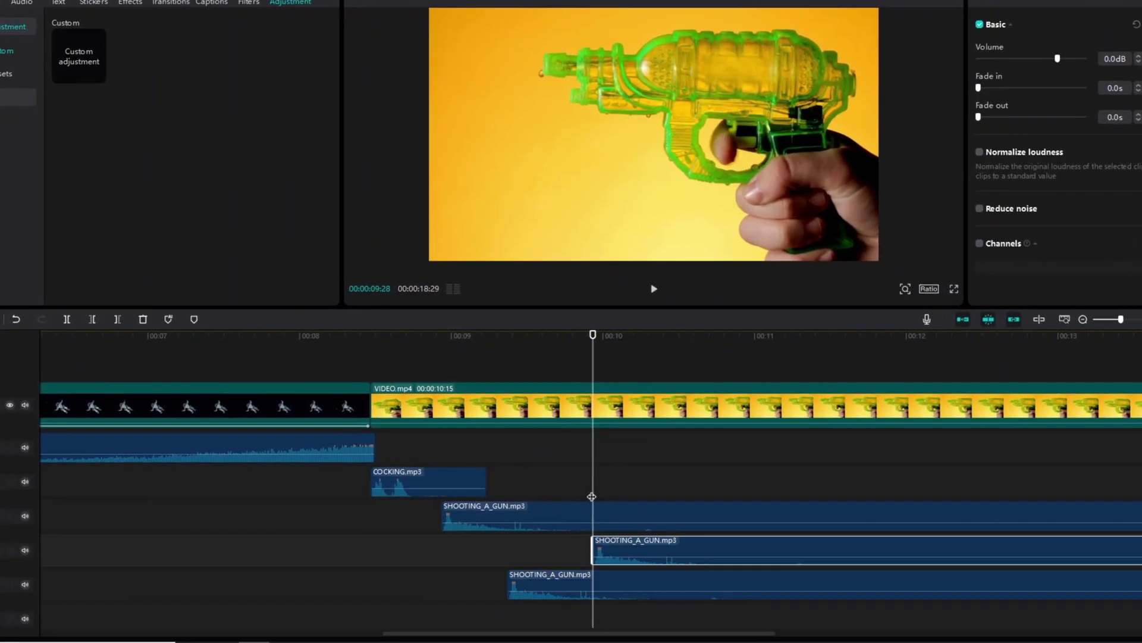
left_click(671, 497)
key("ctrl+v")
left_click(745, 492)
key("ctrl+v")
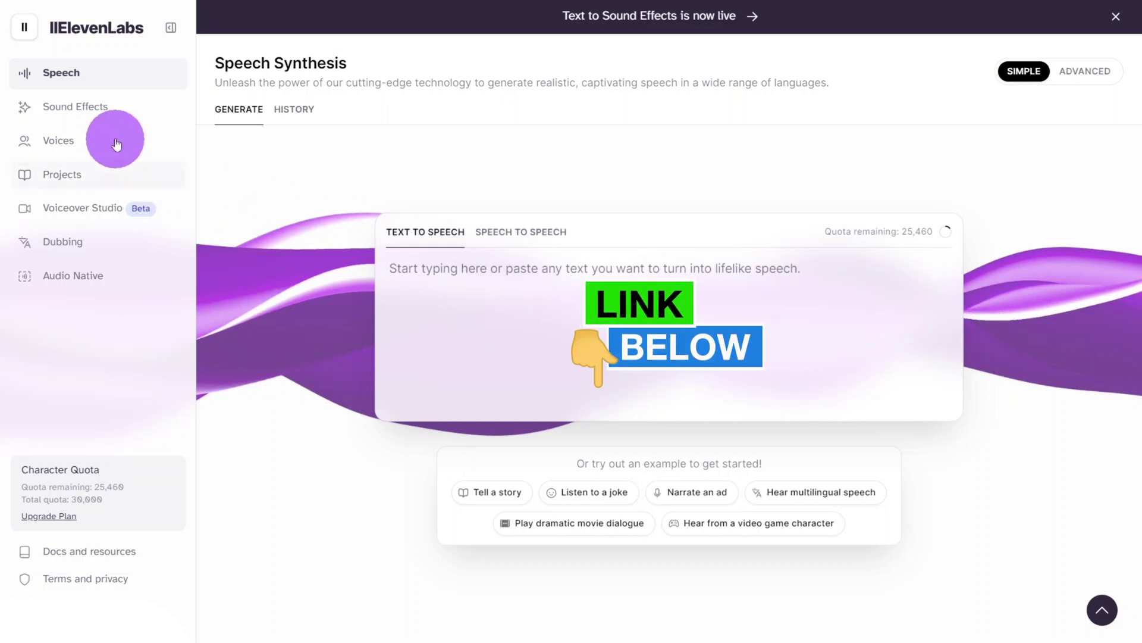
Switch to the Sound Effects generator and focus its description box.
left_click(86, 115)
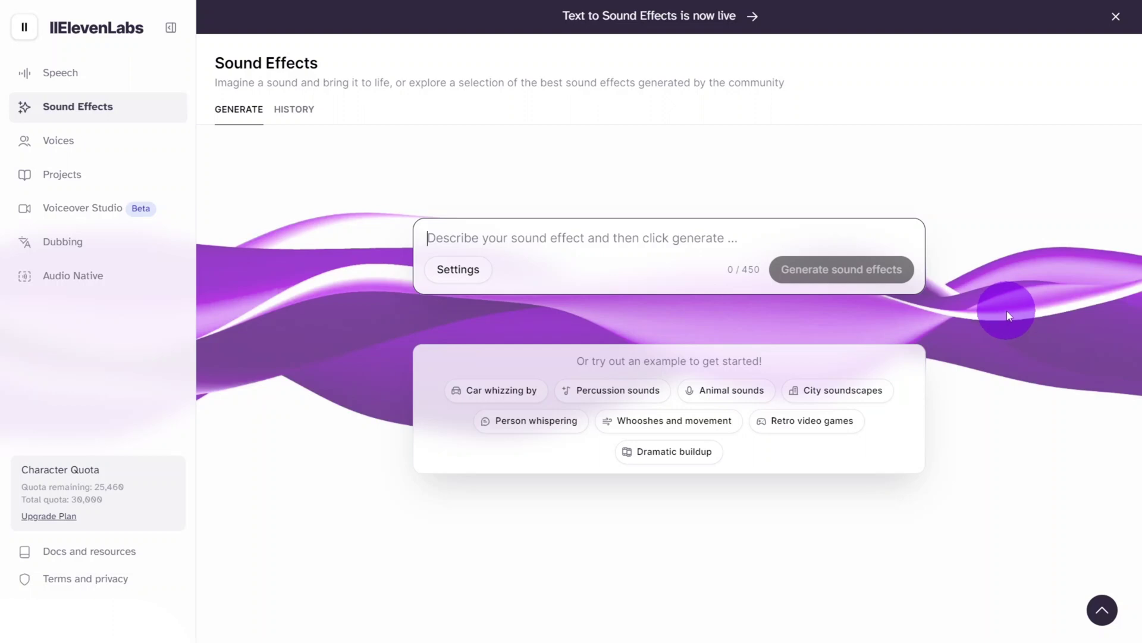
left_click(626, 284)
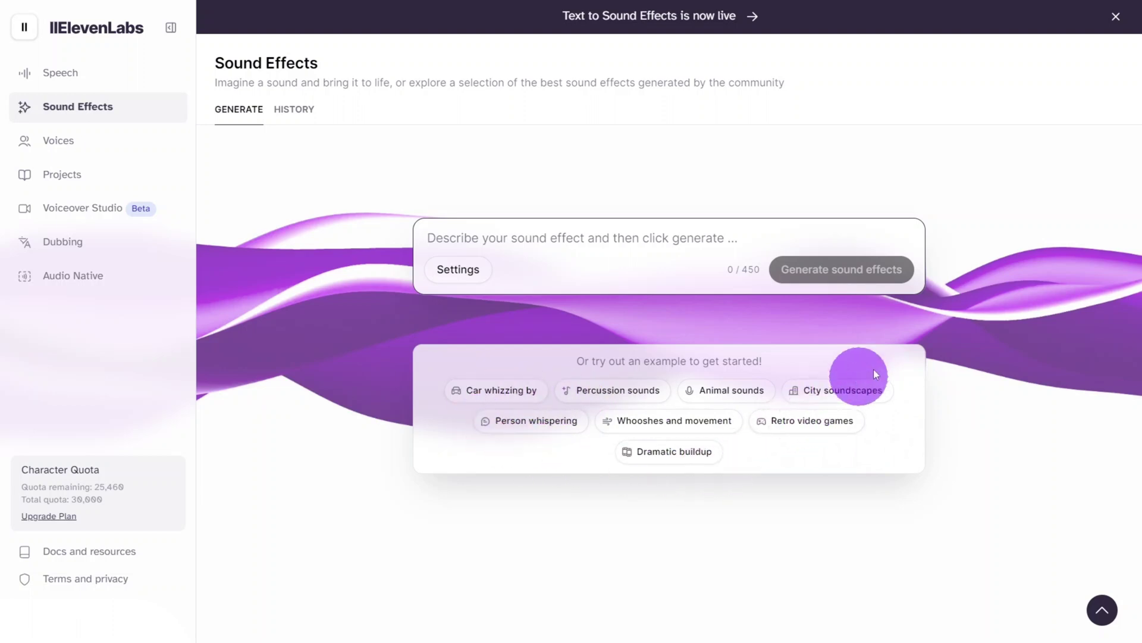
Generate 'whooshes of a spaceship moving' effects with an 11.7-second duration setting.
left_click(458, 270)
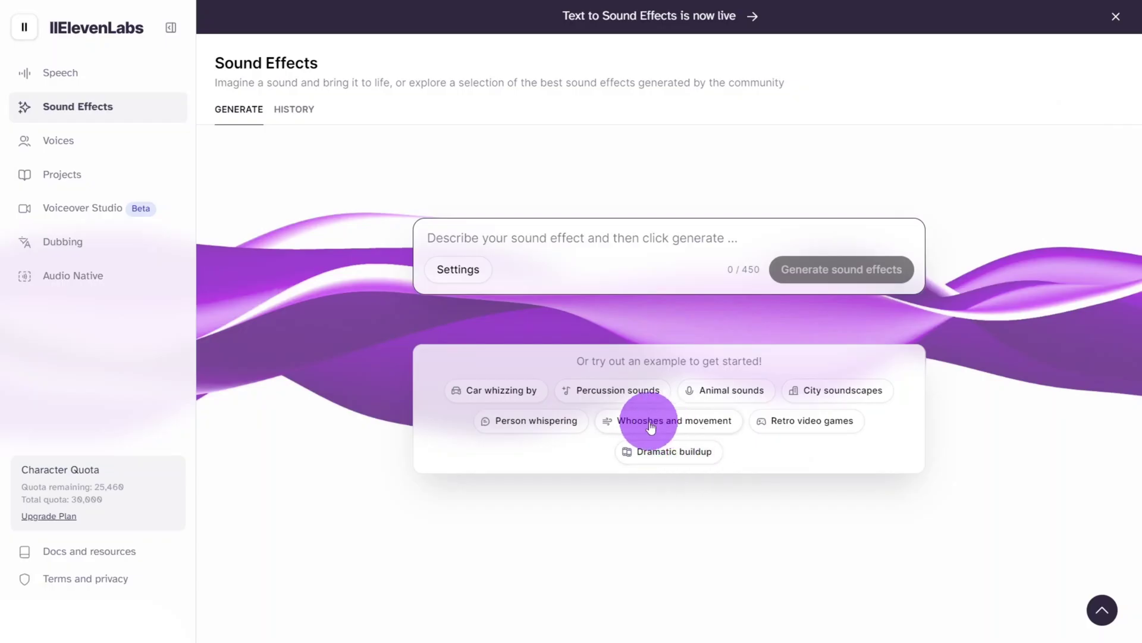
left_click(650, 427)
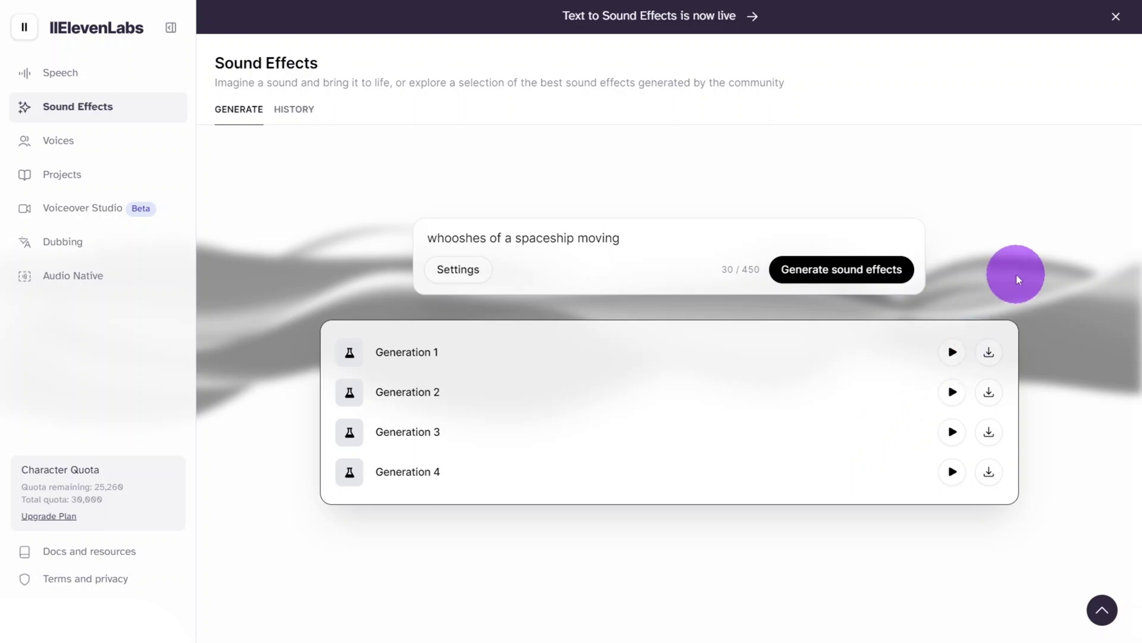
Replace the prompt with 'ROBOTIC MOVEMENTS', generate, and preview the third result.
left_click(741, 235)
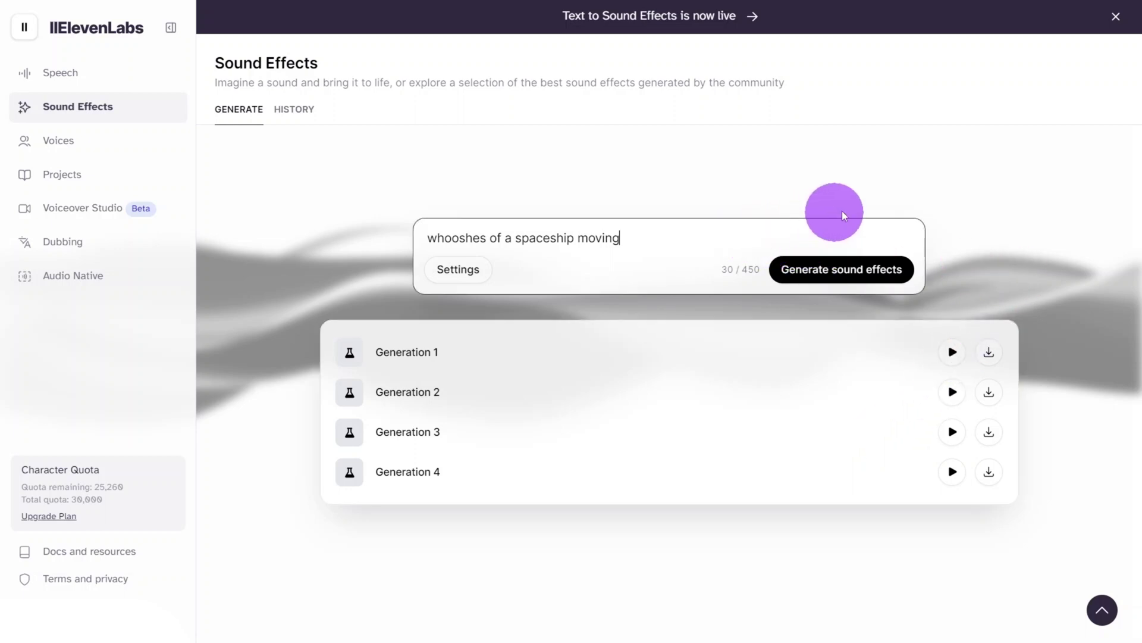
key("ctrl+a")
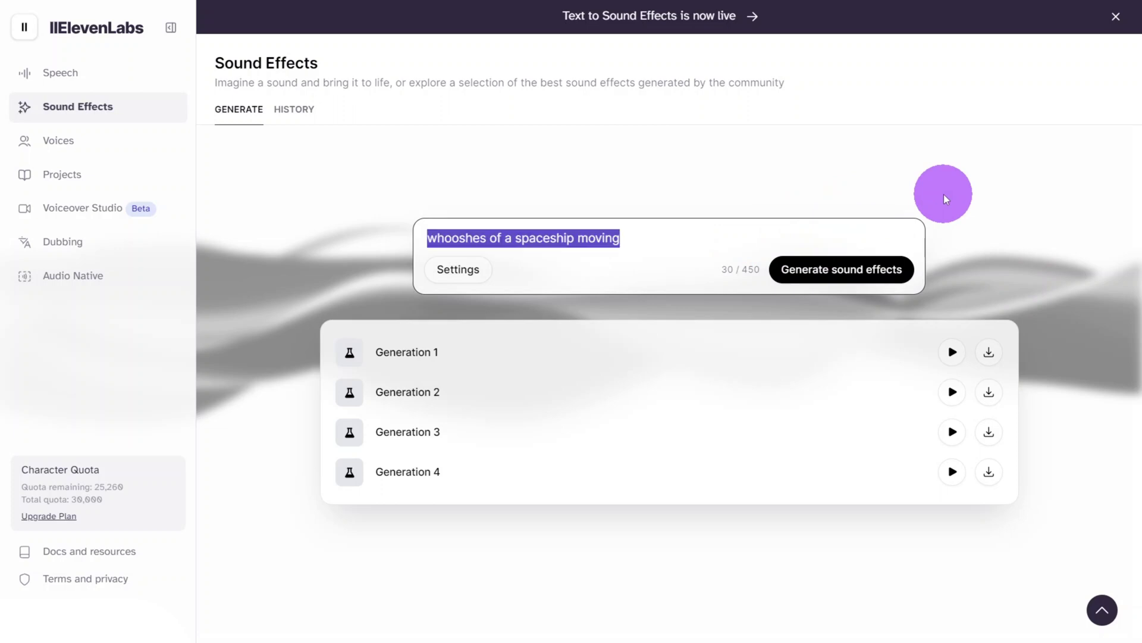
type("ROBOTIC MOVEMENTS")
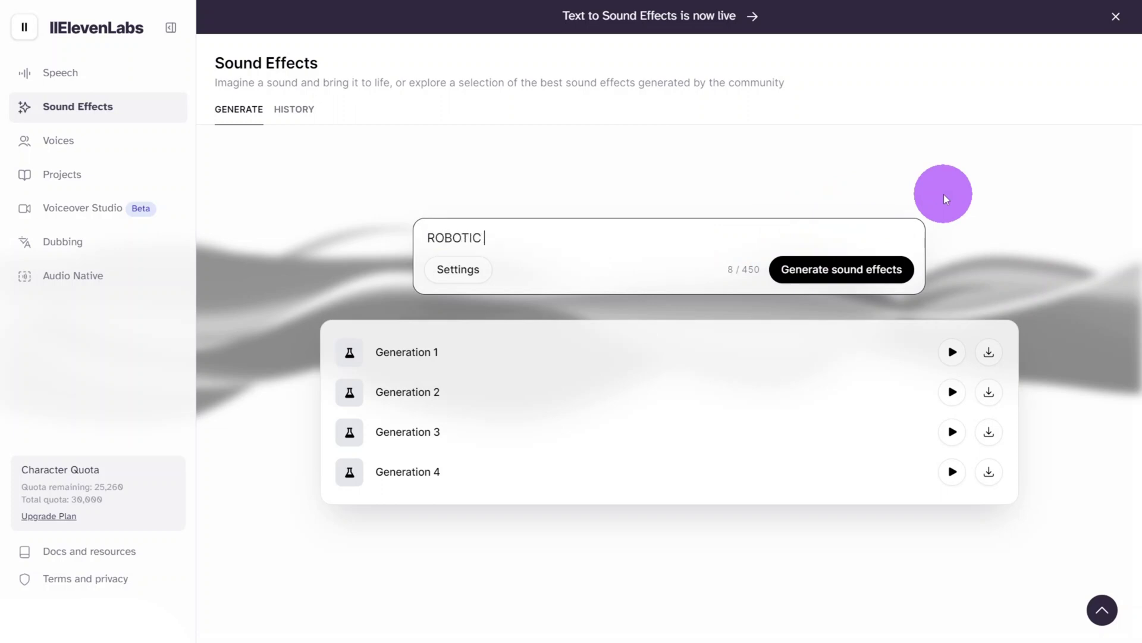
mouse_move(841, 269)
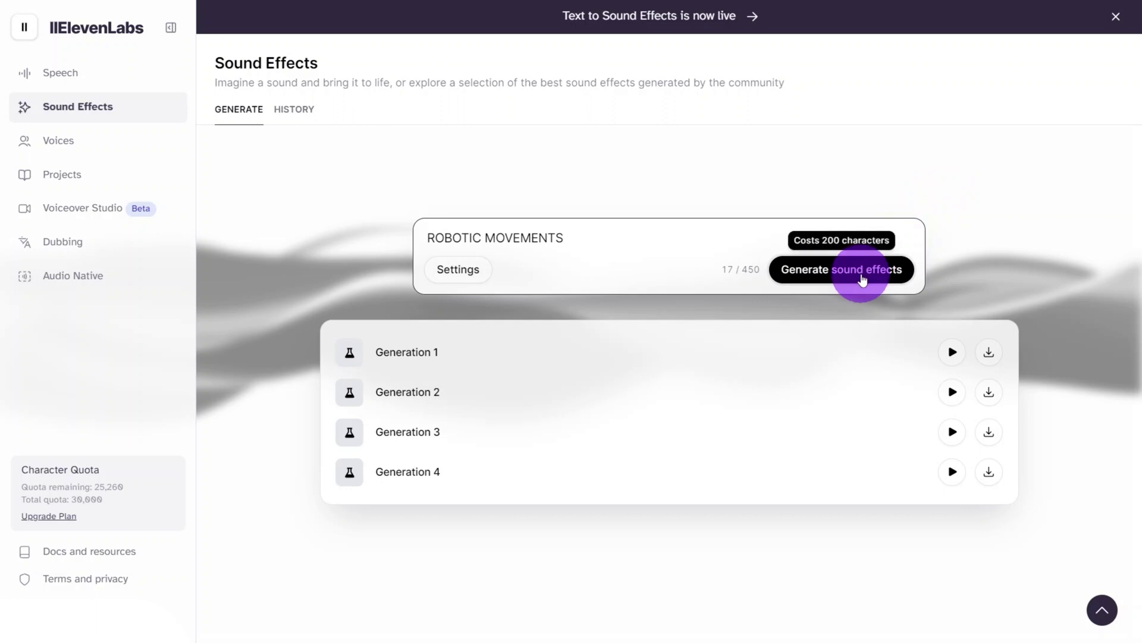
left_click(862, 280)
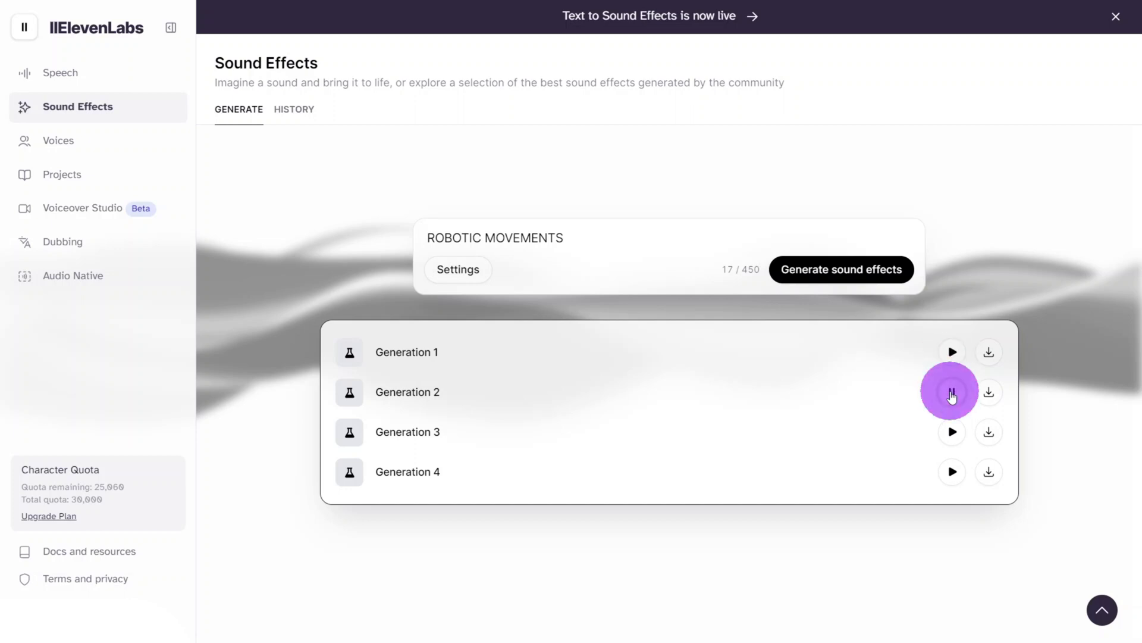
left_click(954, 434)
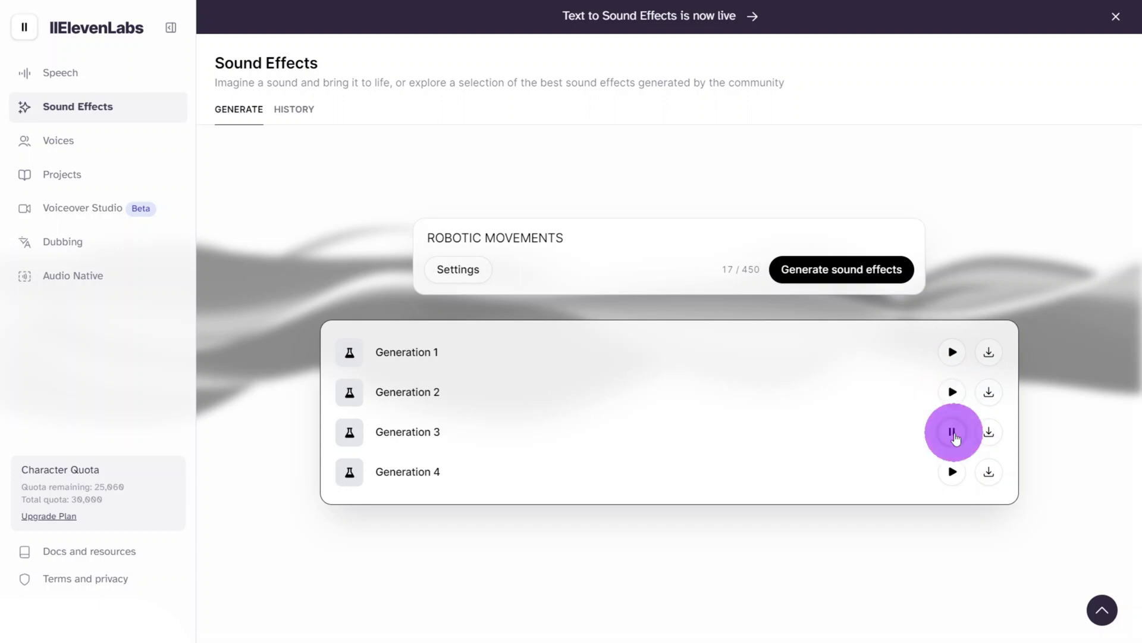